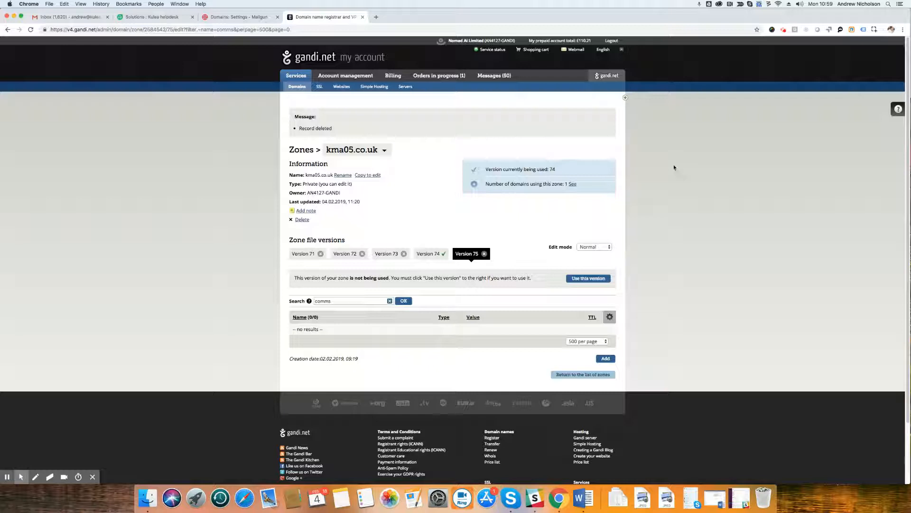
# Switch to the Mailgun domain settings and examine the hostnames and values of the two required TXT records.
pyautogui.click(232, 18)
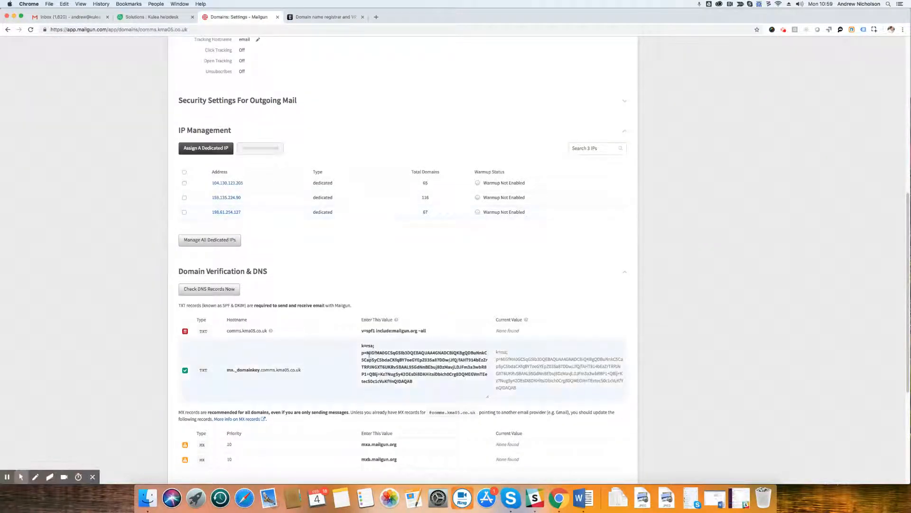
pyautogui.click(225, 289)
pyautogui.moveTo(363, 331); pyautogui.dragTo(432, 333)
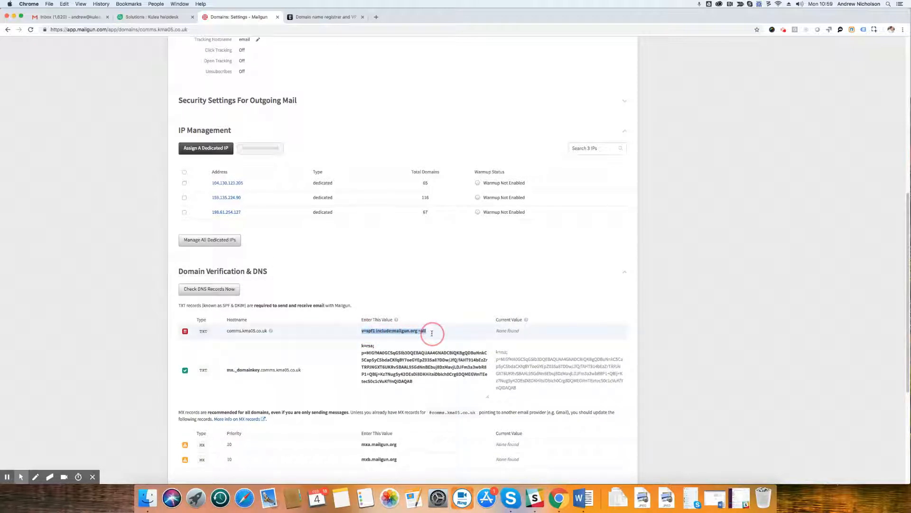
pyautogui.click(366, 347)
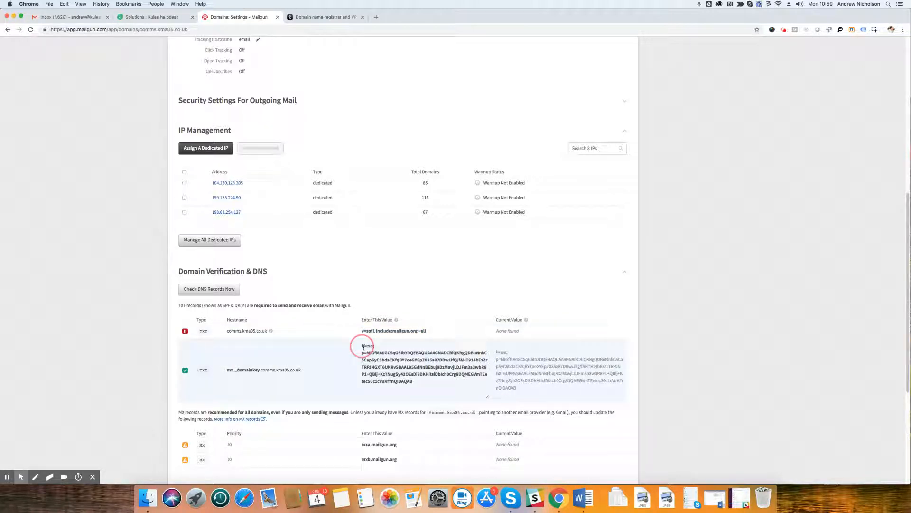
pyautogui.moveTo(414, 380); pyautogui.dragTo(363, 346)
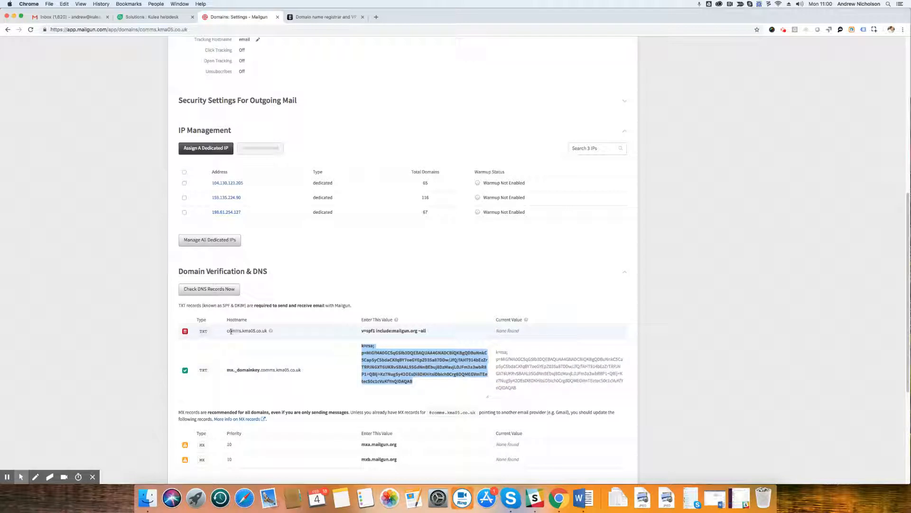
pyautogui.moveTo(228, 331); pyautogui.dragTo(243, 332)
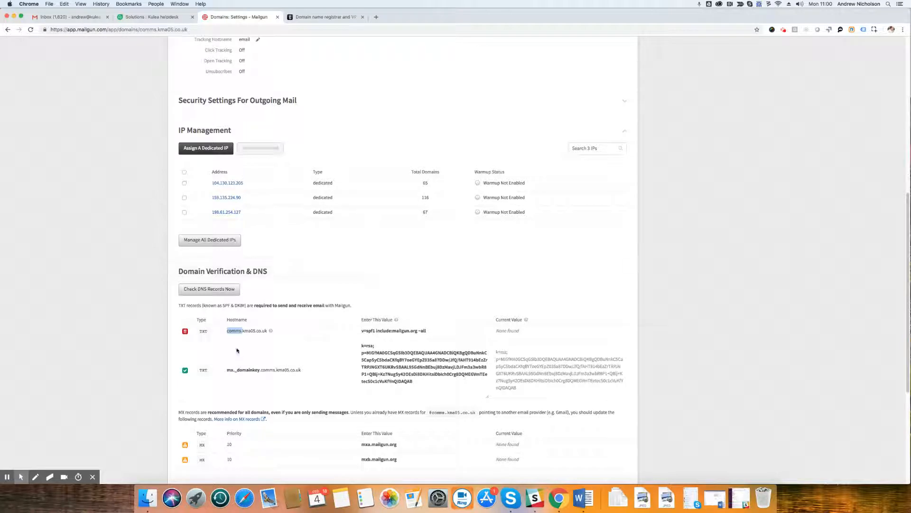
pyautogui.moveTo(242, 331); pyautogui.dragTo(267, 331)
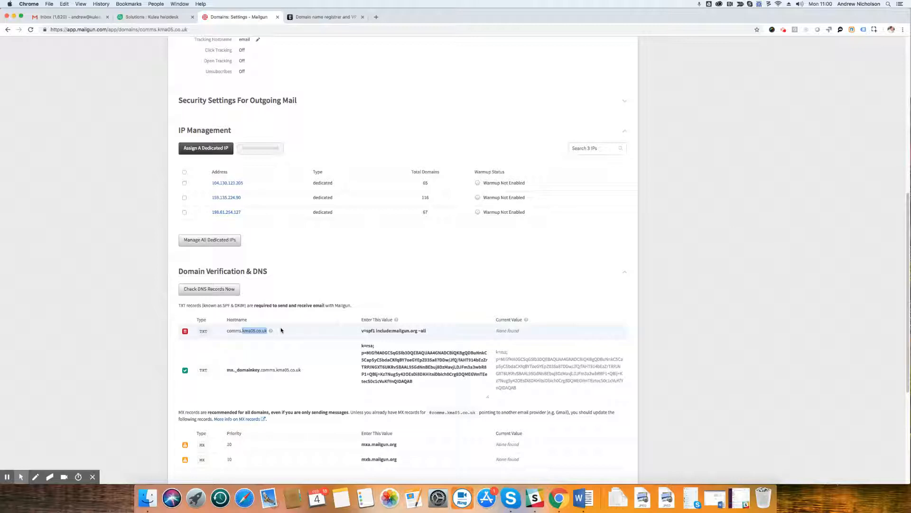
pyautogui.doubleClick(233, 331)
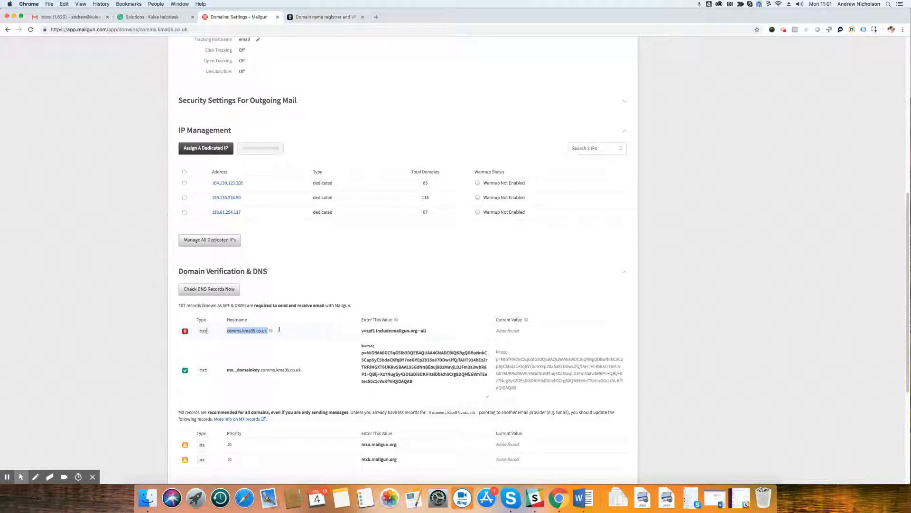
# Switch to Gandi and start a new TXT record in version 75 of the kma05.co.uk zone.
pyautogui.click(325, 19)
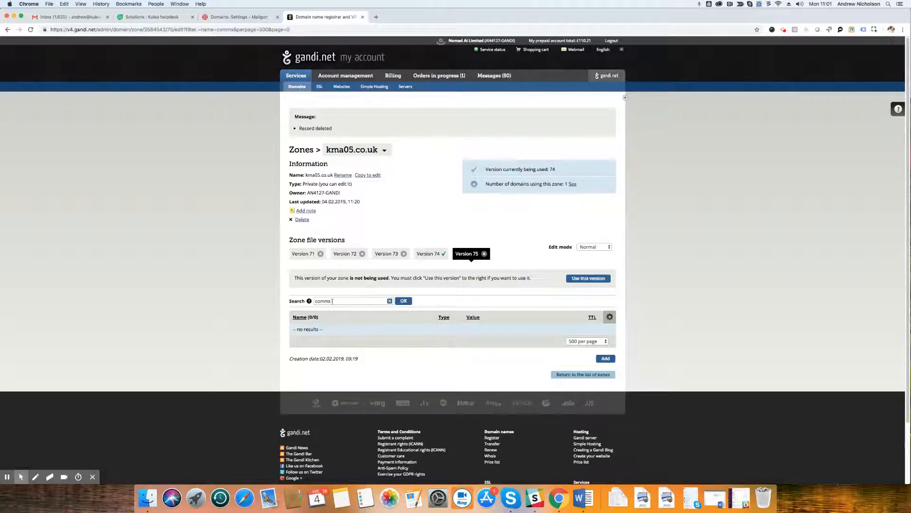
pyautogui.click(606, 359)
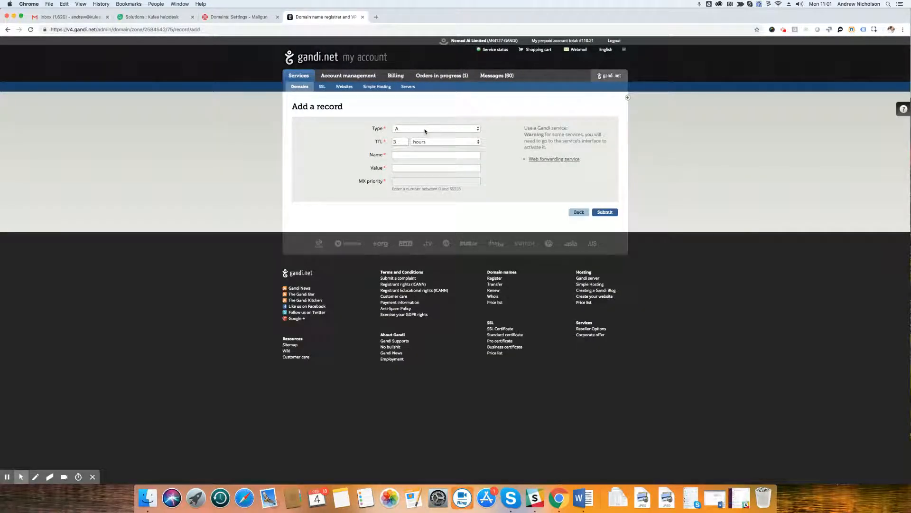
pyautogui.click(425, 131)
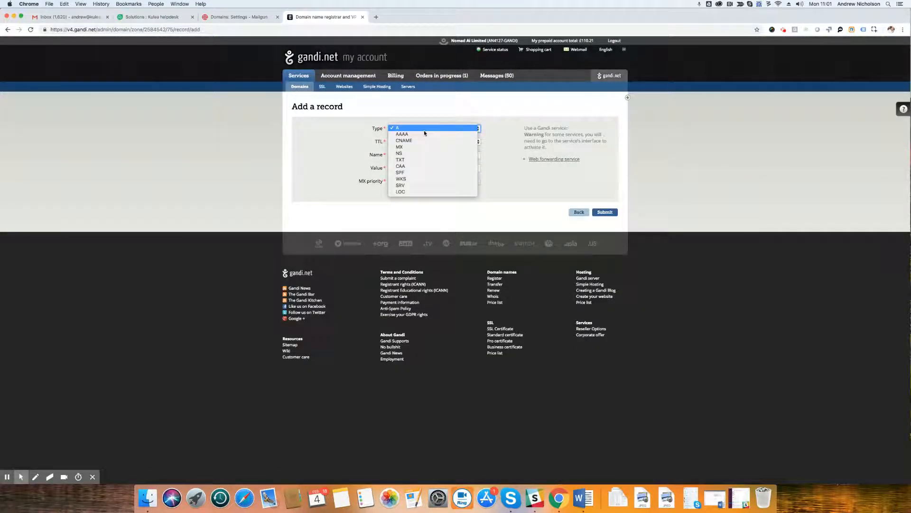
pyautogui.click(425, 160)
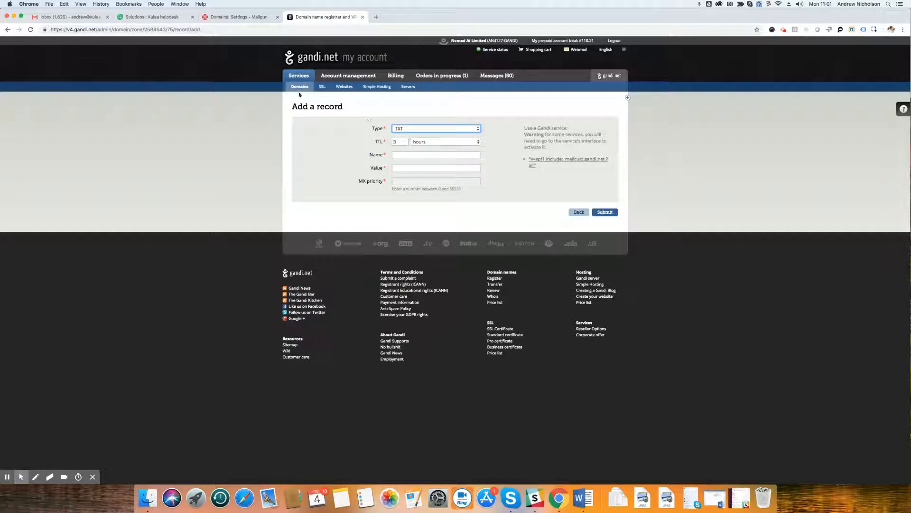
# Copy the first TXT hostname from Mailgun into the Gandi record's name and trim it to "comms".
pyautogui.click(239, 18)
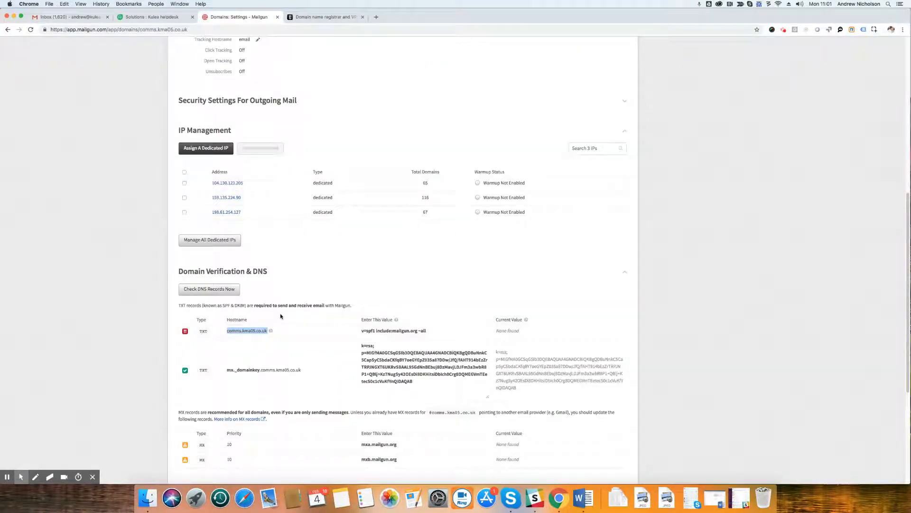
pyautogui.rightClick(241, 329)
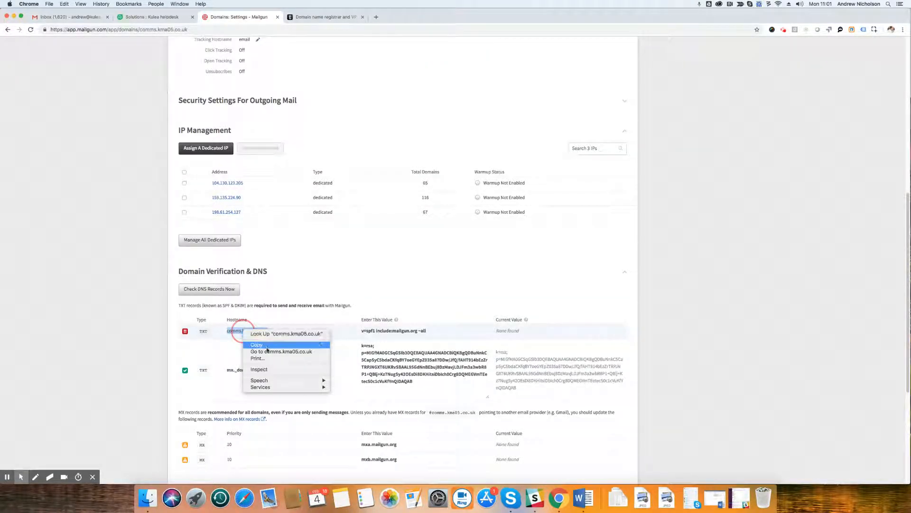
pyautogui.click(266, 345)
pyautogui.click(313, 17)
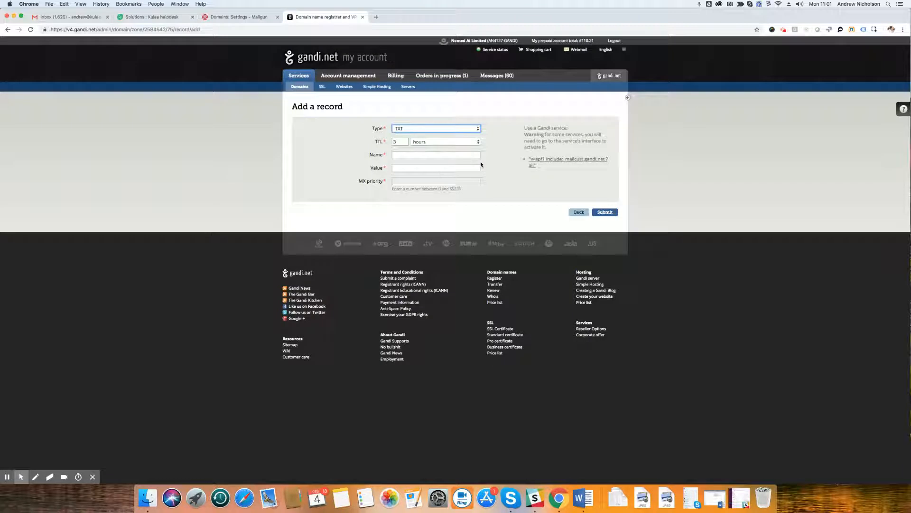
pyautogui.click(415, 155)
pyautogui.press('super+v')
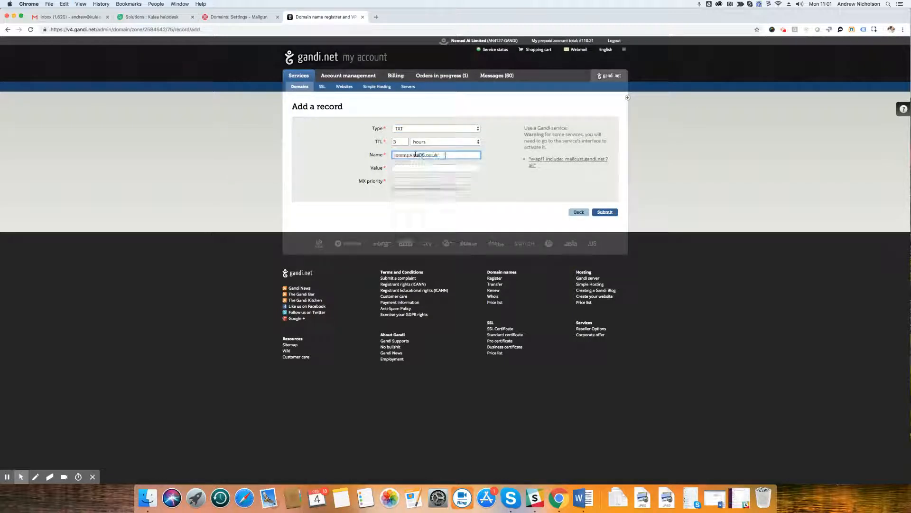
pyautogui.click(438, 155)
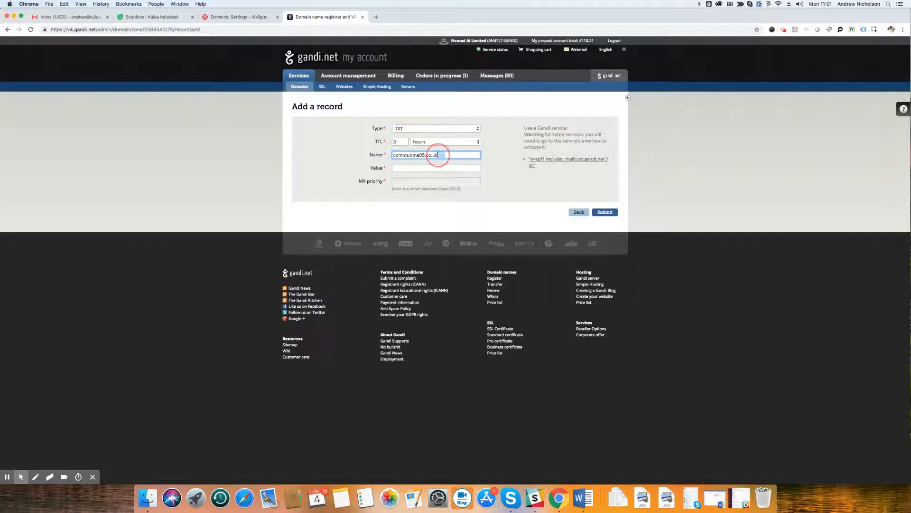
pyautogui.click(488, 147)
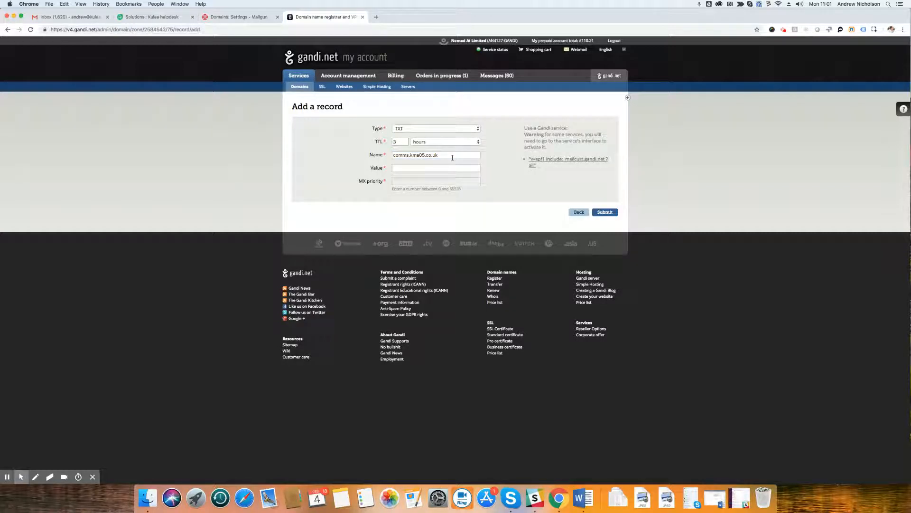
pyautogui.moveTo(409, 154); pyautogui.dragTo(449, 153)
pyautogui.press('BackSpace')
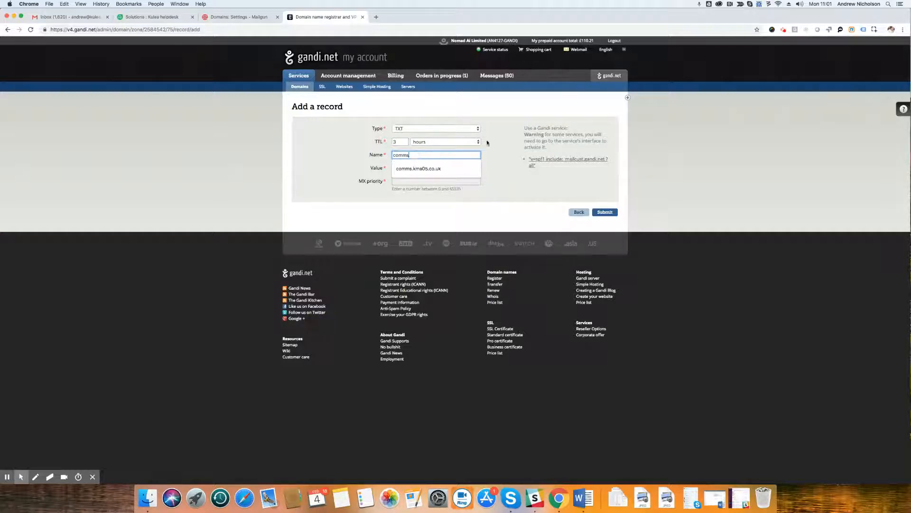
pyautogui.click(504, 131)
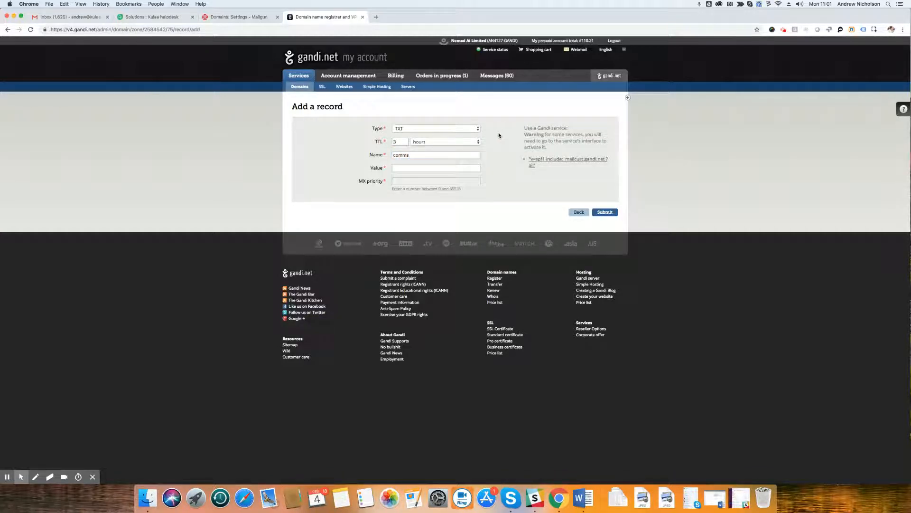
# Copy the SPF value "v=spf1 include:mailgun.org ~all" from Mailgun into the Gandi record's value and submit the record.
pyautogui.click(237, 16)
pyautogui.click(381, 328)
pyautogui.tripleClick(381, 329)
pyautogui.press('super+c')
pyautogui.click(322, 17)
pyautogui.click(409, 167)
pyautogui.press('super+v')
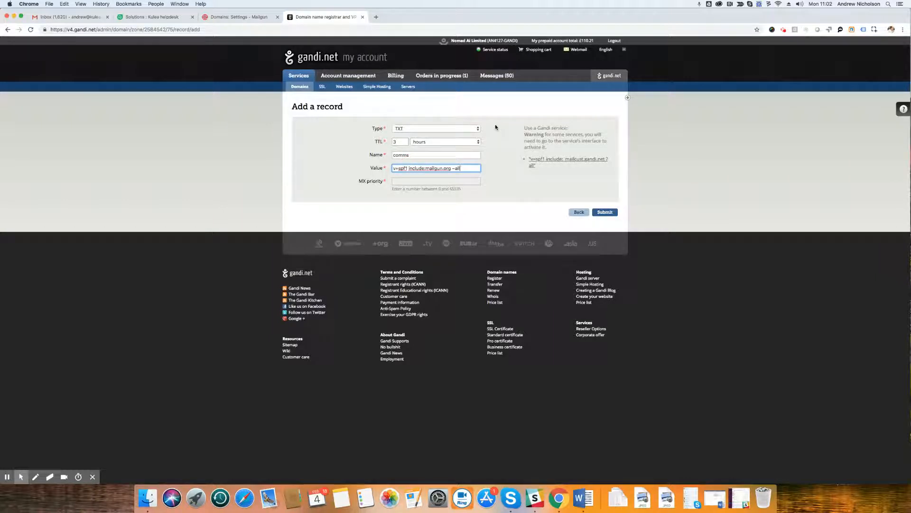
pyautogui.click(605, 212)
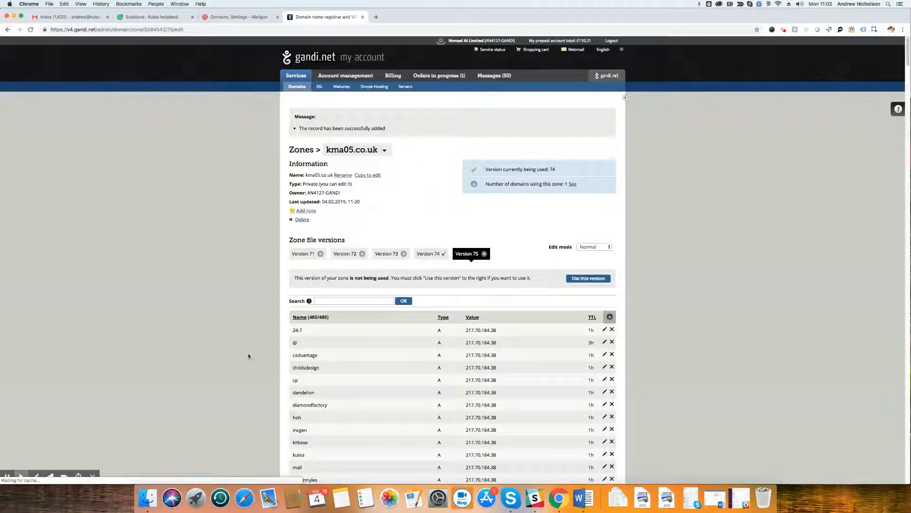
# Search the zone's records for "comms" to check the new TXT entry.
pyautogui.click(350, 301)
pyautogui.write('comms')
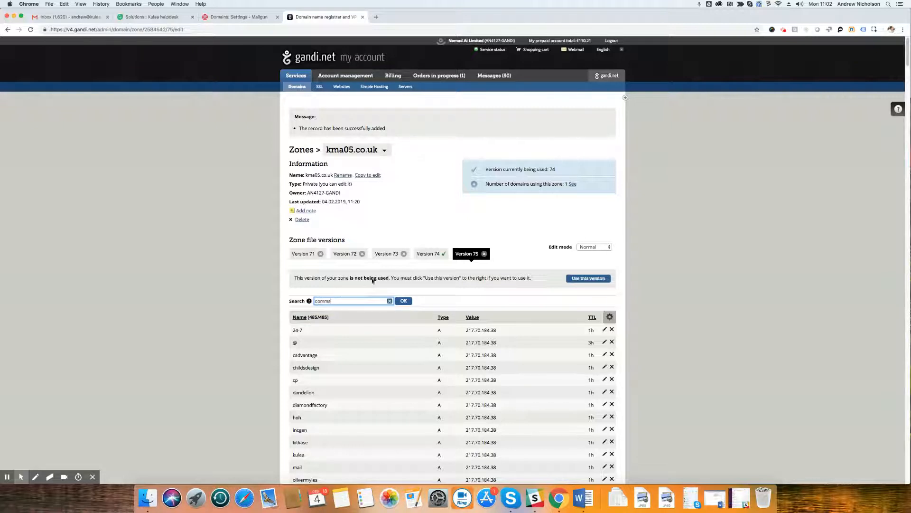
pyautogui.press('Return')
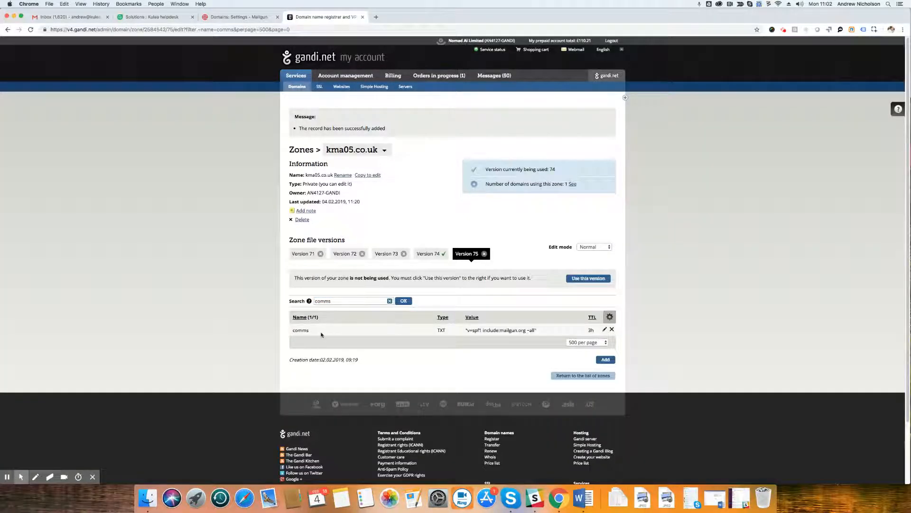
# Start another record in the zone and set its type to TXT.
pyautogui.click(606, 359)
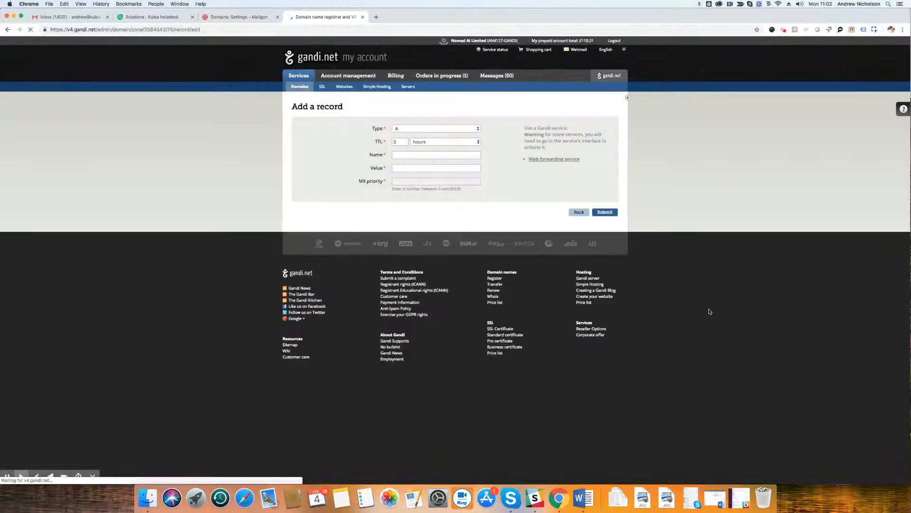
pyautogui.click(409, 129)
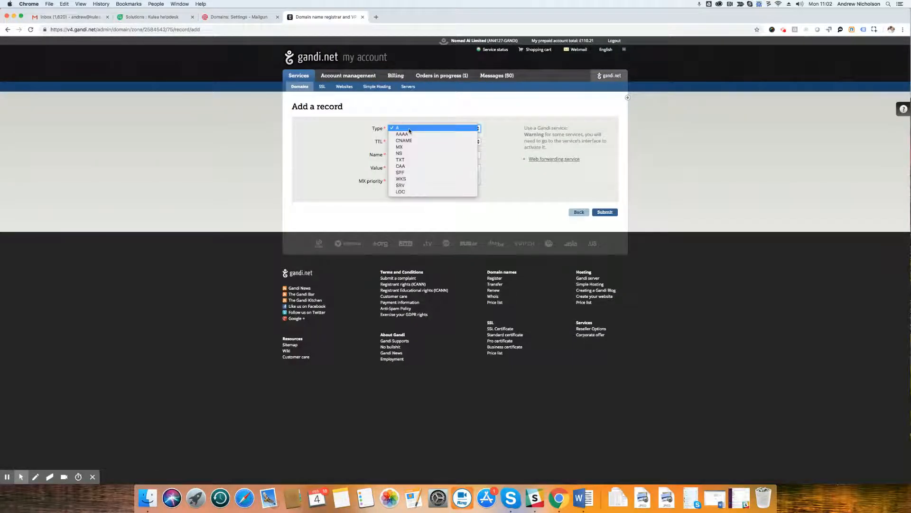
pyautogui.click(408, 160)
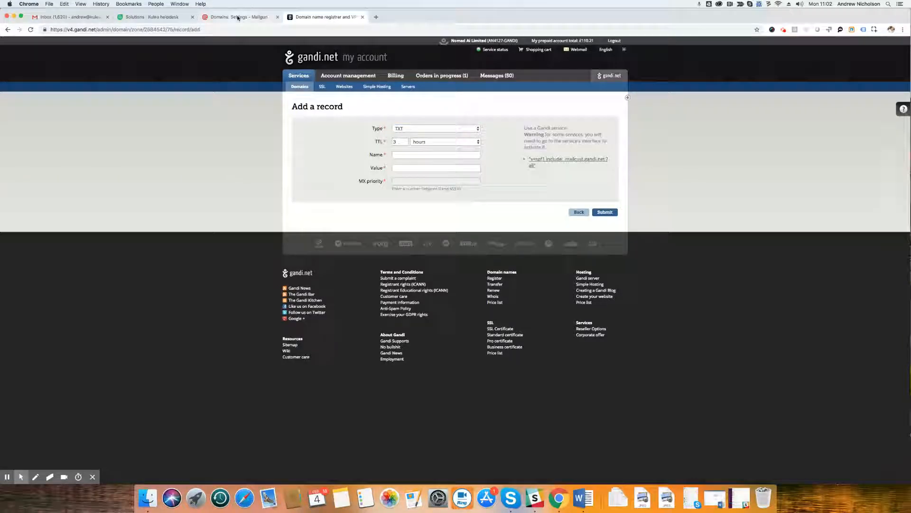
# Copy the domain key hostname from Mailgun into the new Gandi record's name and trim it to "mx._domainkey.comms".
pyautogui.click(238, 18)
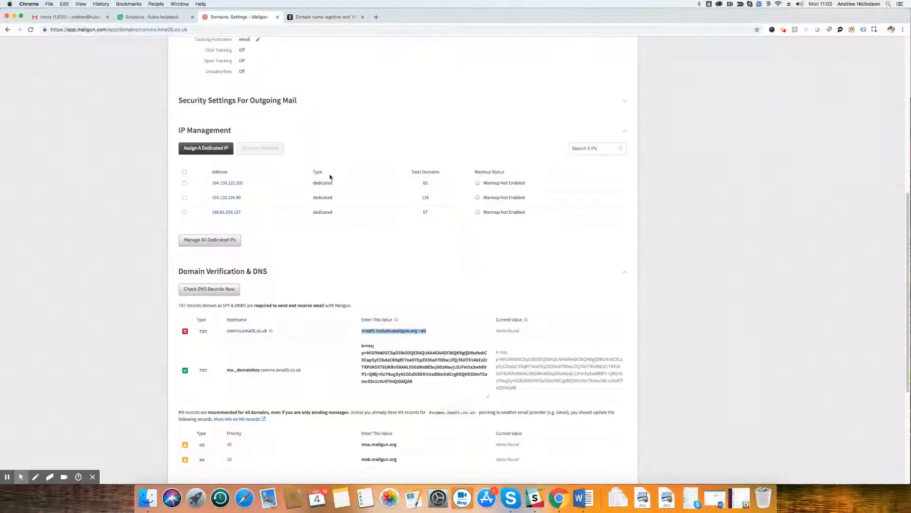
pyautogui.tripleClick(255, 369)
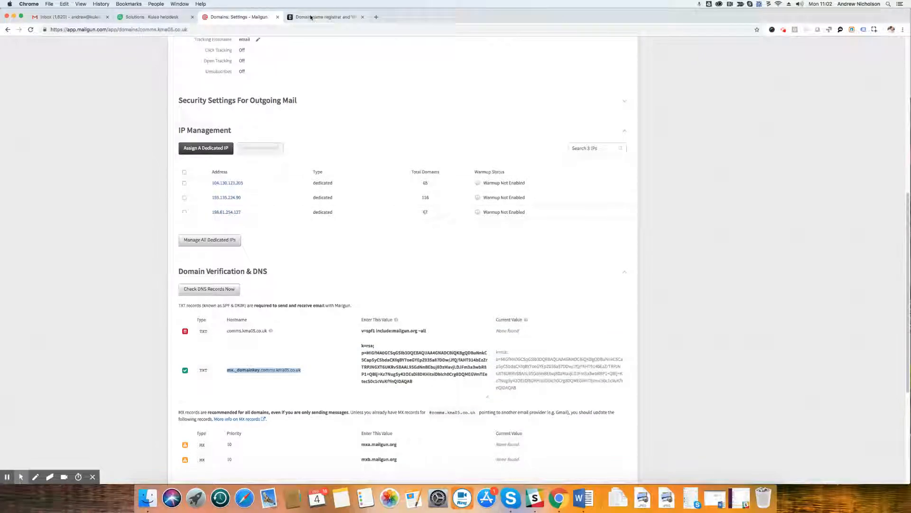
pyautogui.click(311, 17)
pyautogui.click(415, 155)
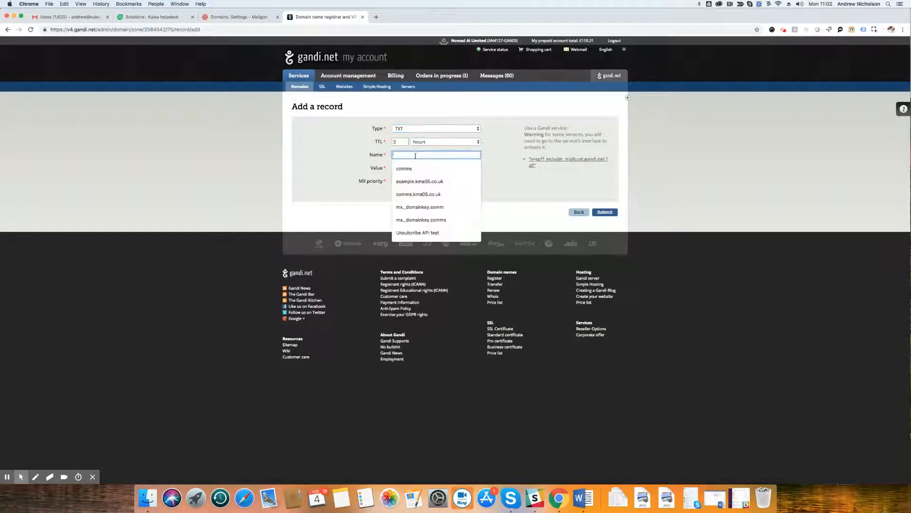
pyautogui.press('super+v')
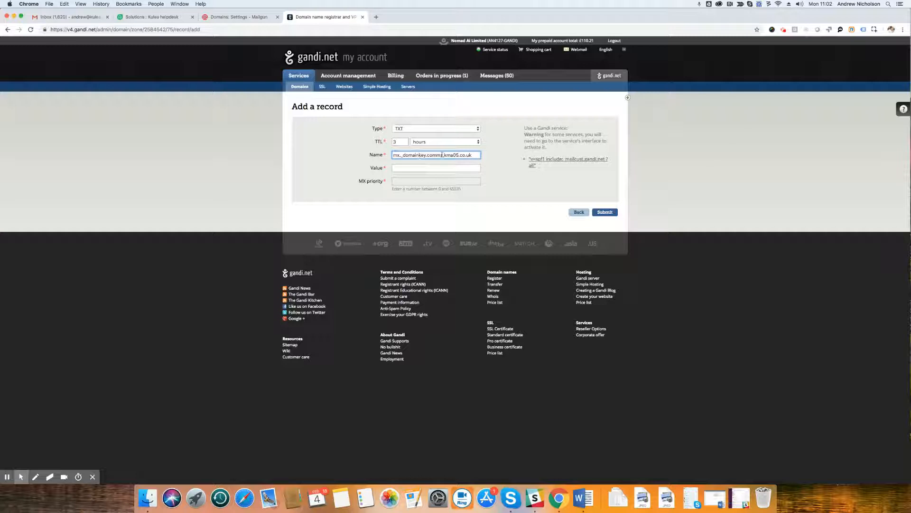
pyautogui.moveTo(442, 155); pyautogui.dragTo(478, 156)
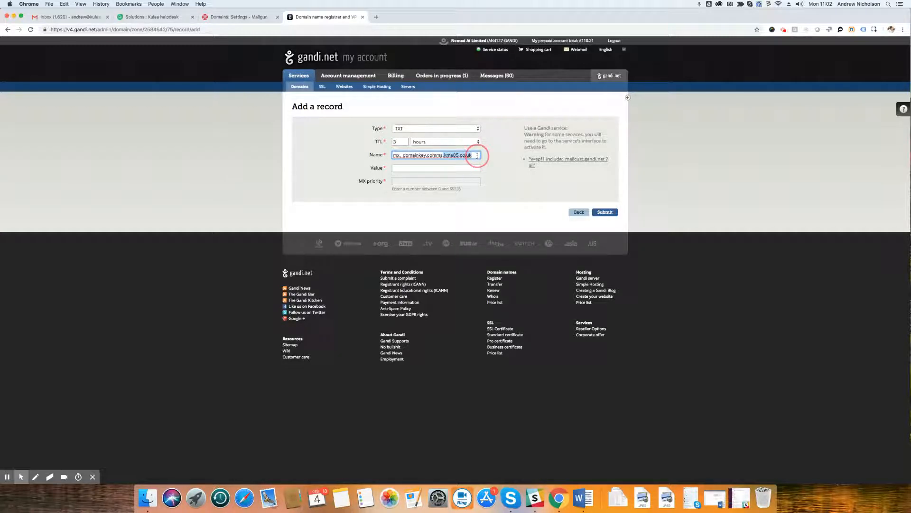
pyautogui.press('BackSpace')
pyautogui.press('BackSpace')
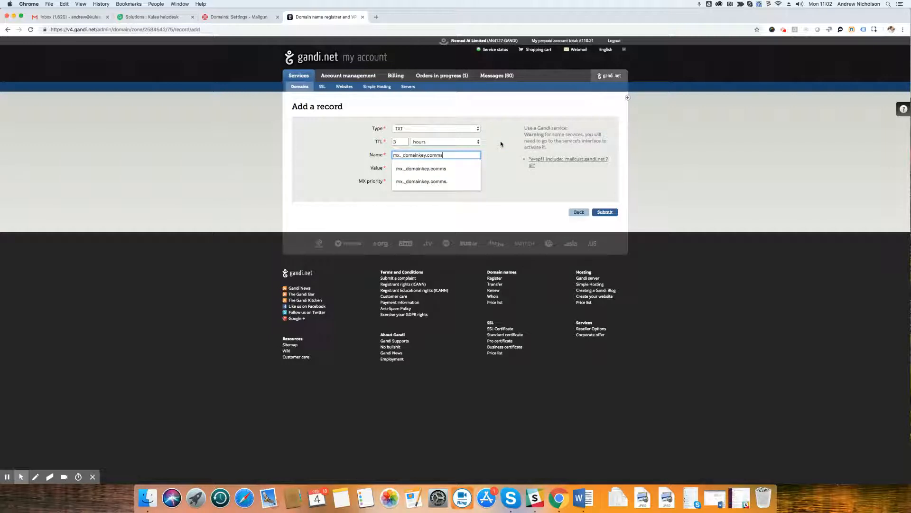
pyautogui.click(390, 166)
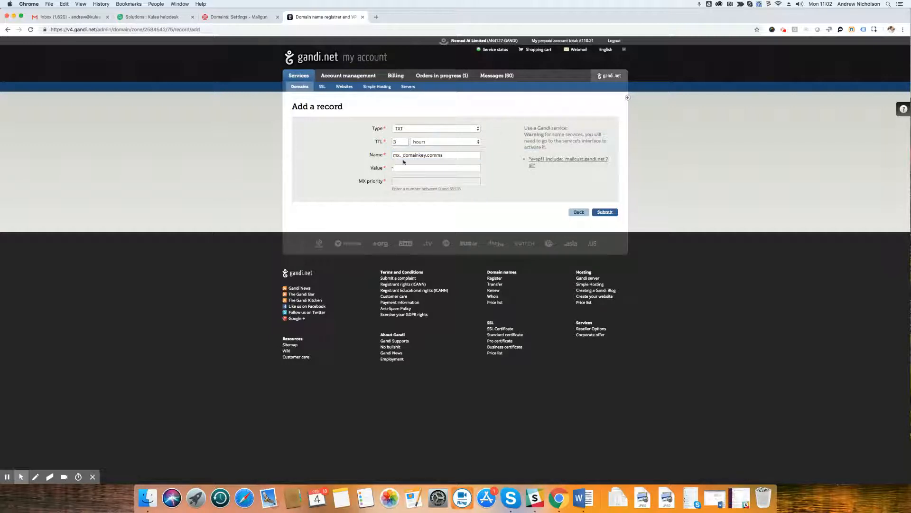
# Copy the DKIM key value for mx._domainkey.comms.kma05.co.uk from Mailgun into the Gandi record's value and submit the record.
pyautogui.click(225, 19)
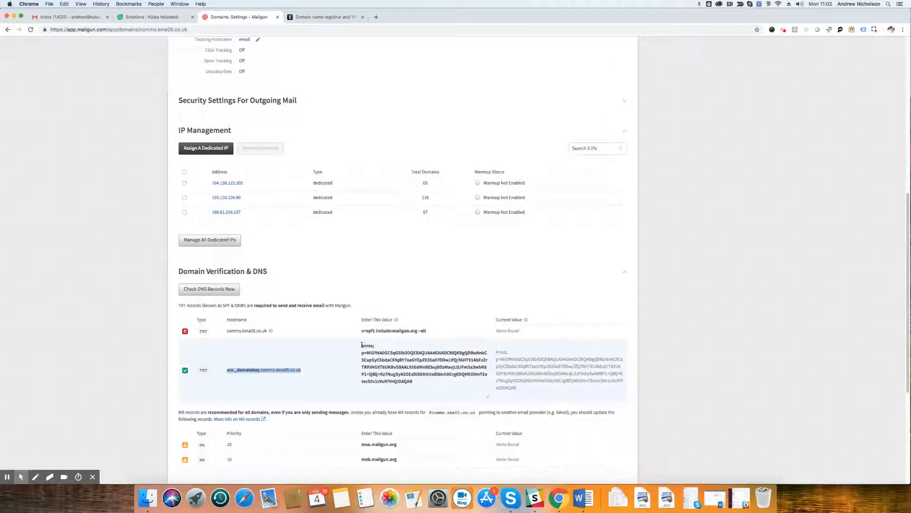
pyautogui.moveTo(362, 345); pyautogui.dragTo(431, 383)
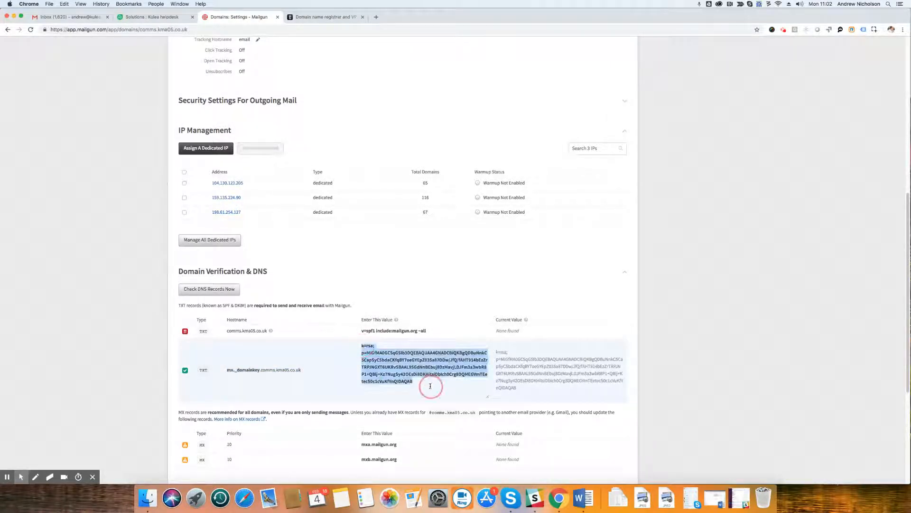
pyautogui.click(326, 17)
pyautogui.click(406, 169)
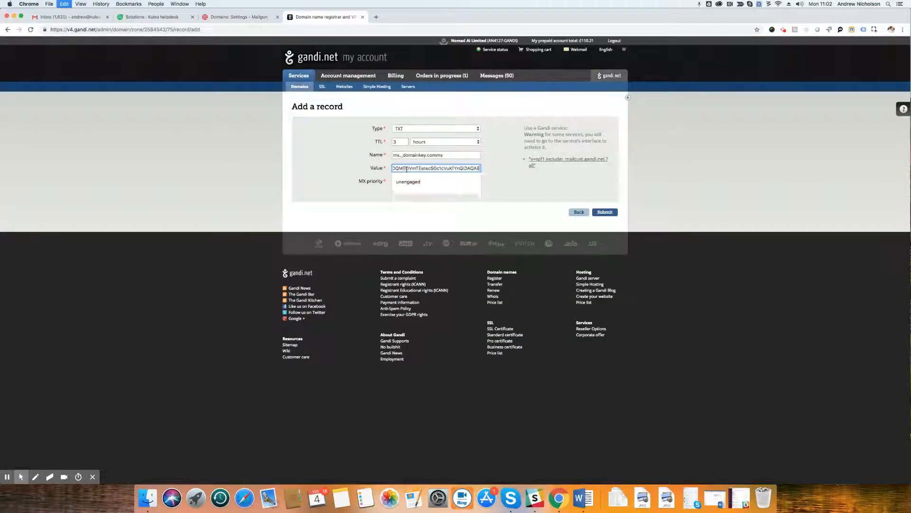
pyautogui.press('super+v')
pyautogui.click(495, 150)
pyautogui.click(604, 212)
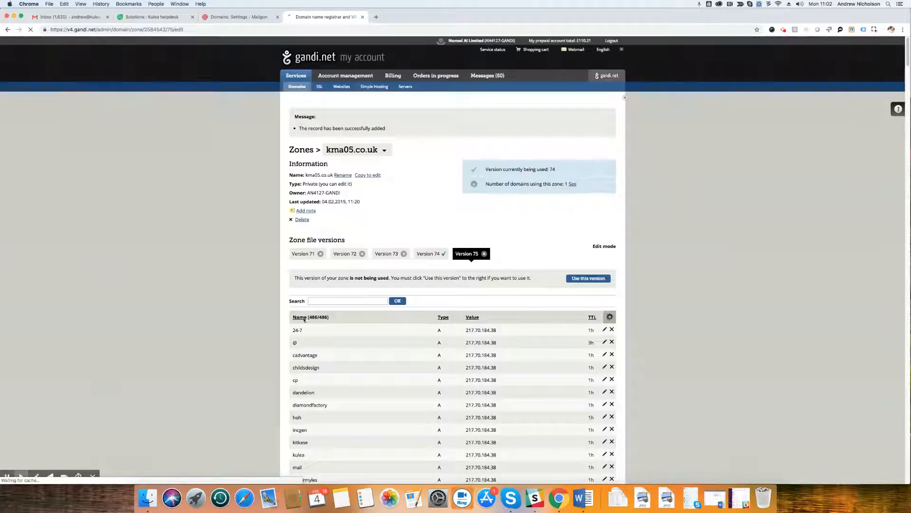
# Search the zone's records for "comms" to check both TXT entries.
pyautogui.click(320, 300)
pyautogui.write('comms')
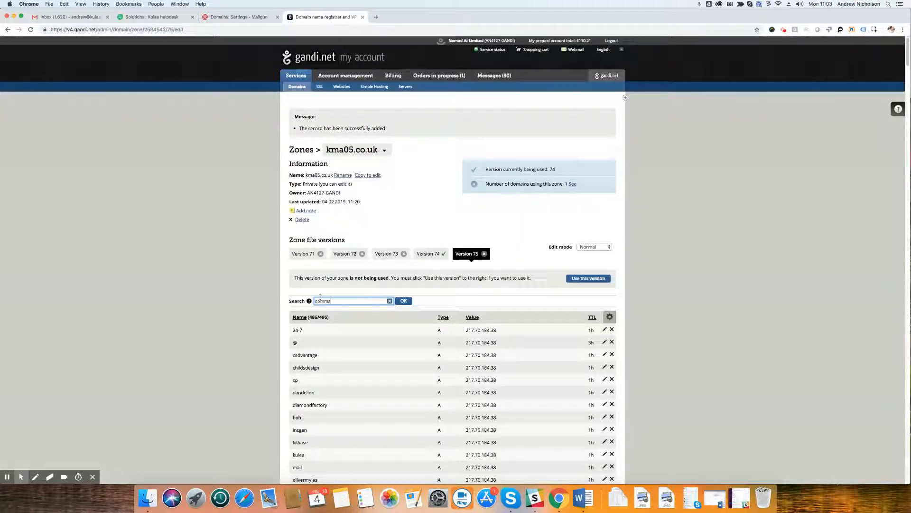
pyautogui.press('Return')
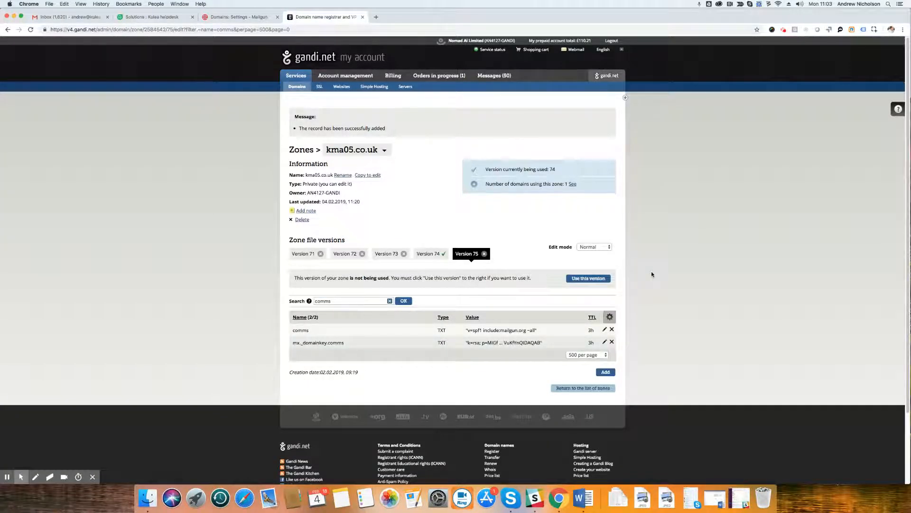
# Put version 75 of the kma05.co.uk zone file into use and confirm the change.
pyautogui.click(590, 279)
pyautogui.click(591, 280)
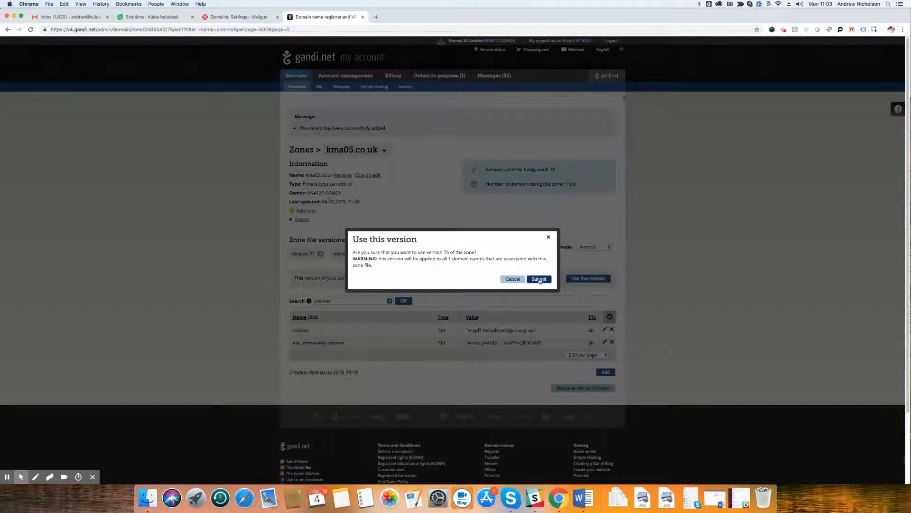
pyautogui.click(539, 280)
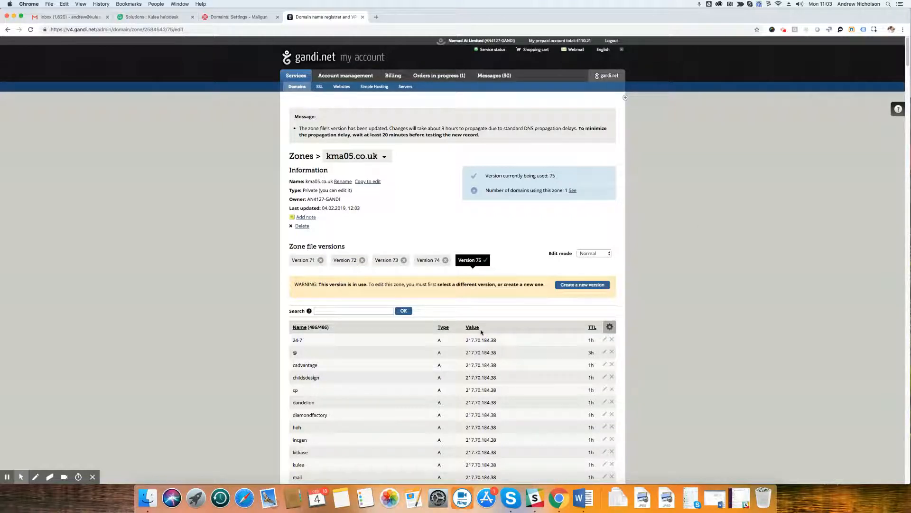
# Search the web for "mxsupertools" in a new browser tab and open the MxToolbox SuperTool page.
pyautogui.click(376, 17)
pyautogui.write('mx')
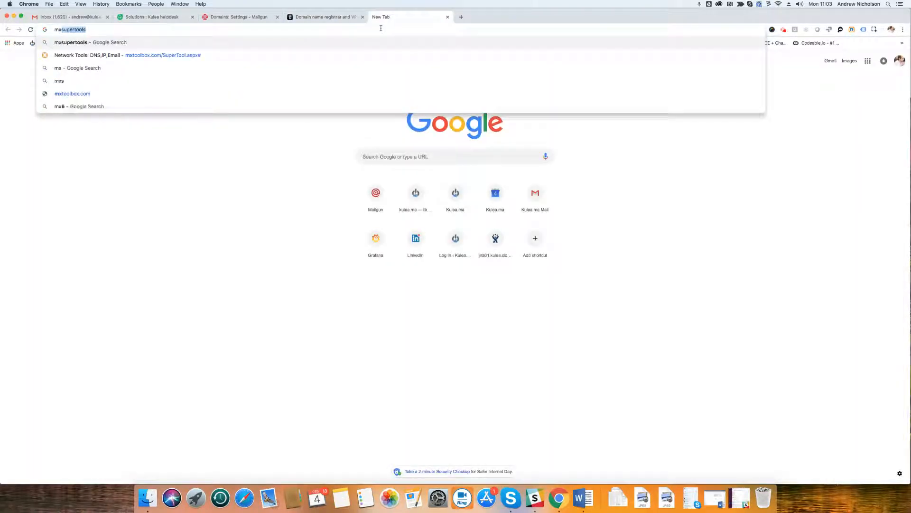
pyautogui.write('supertools')
pyautogui.press('Return')
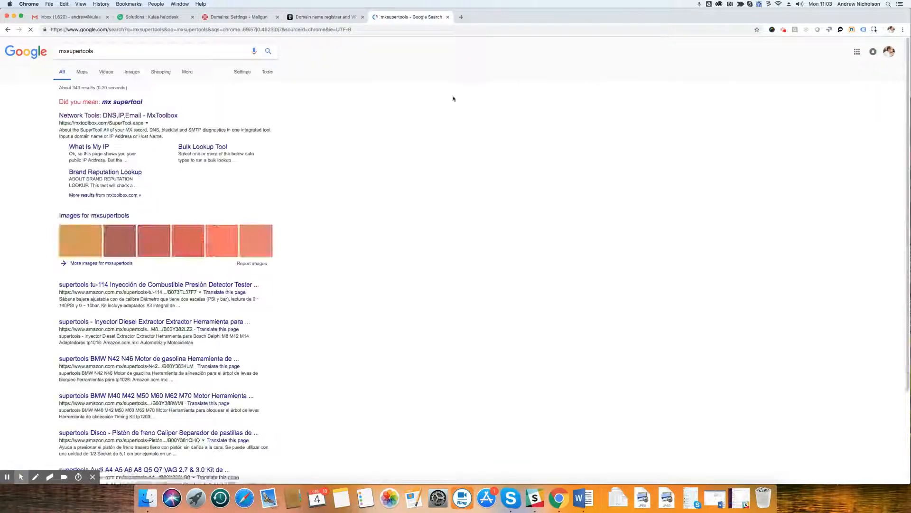
pyautogui.click(113, 116)
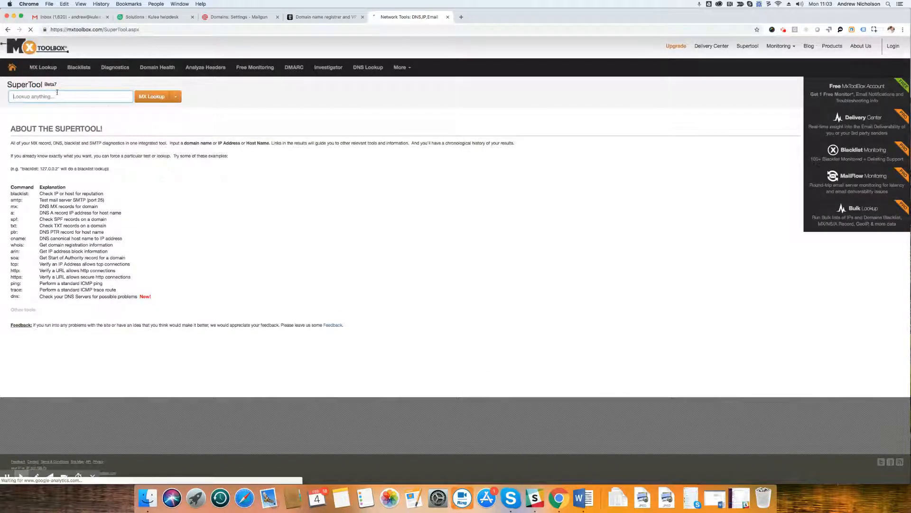
# Run an SPF Record Lookup for "comms.kmao5.co.uk" in the SuperTool.
pyautogui.write('co')
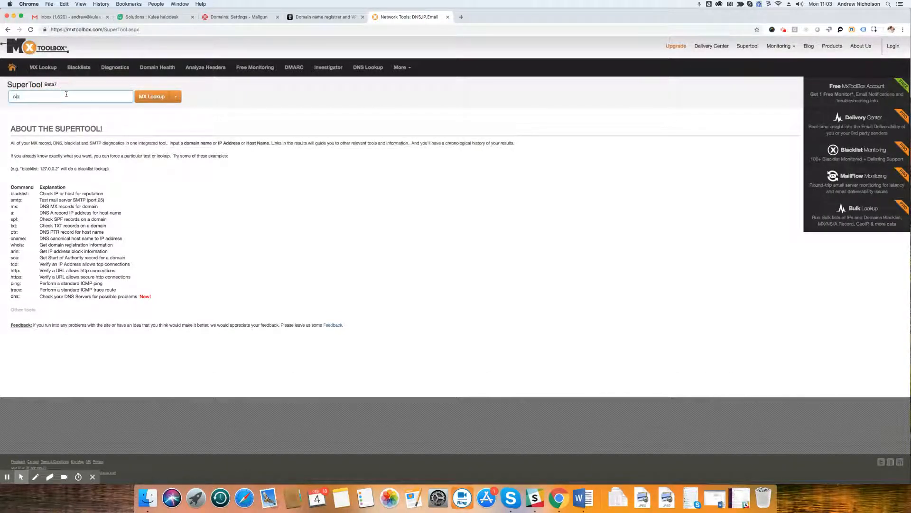
pyautogui.write('mms.kmao5.co.uk')
pyautogui.click(176, 96)
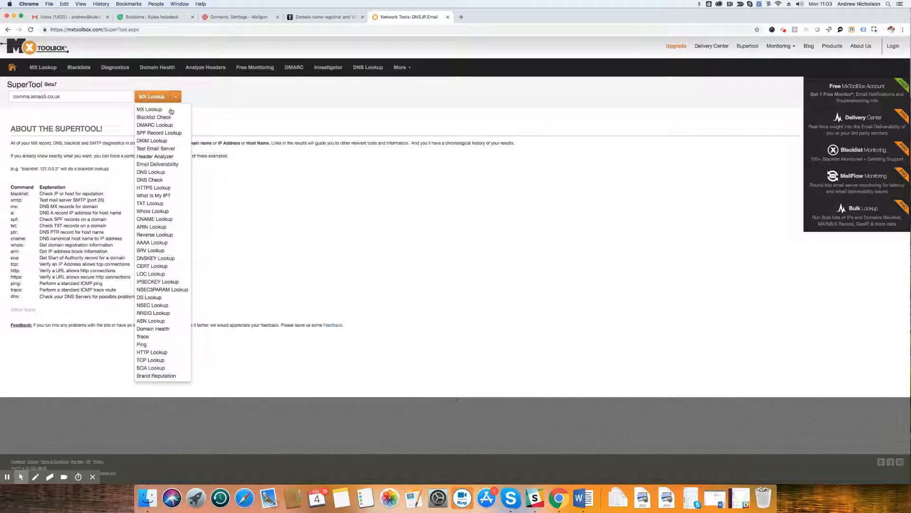
pyautogui.click(162, 133)
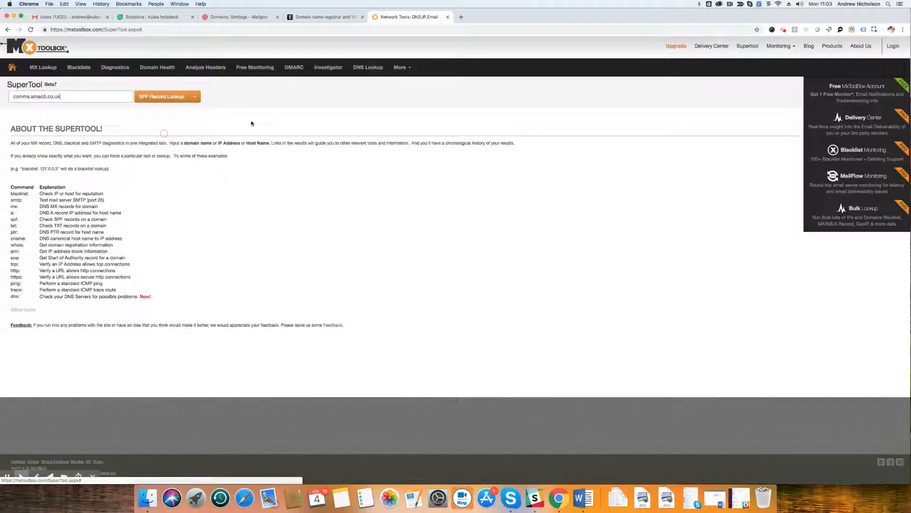
pyautogui.click(155, 99)
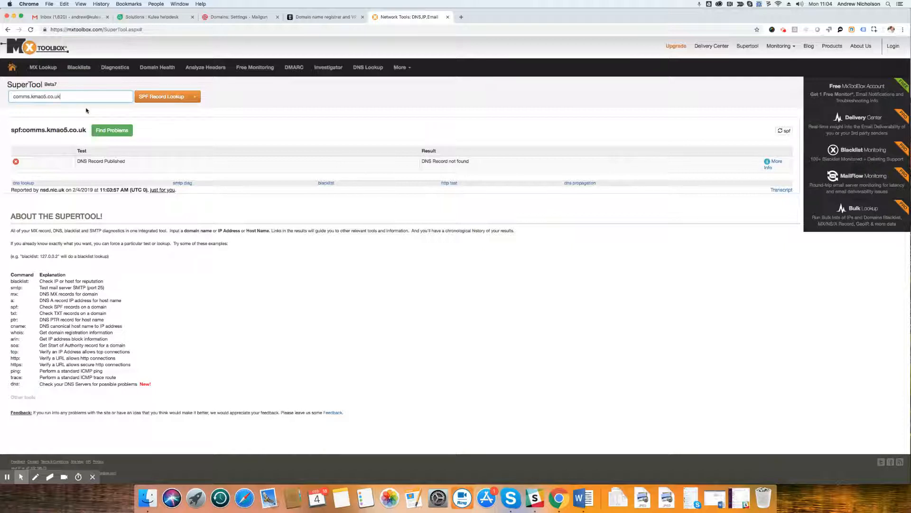
# Return to the Gandi zone, search its records for "comms" and copy the record name "mx._domainkey.comms".
pyautogui.click(314, 19)
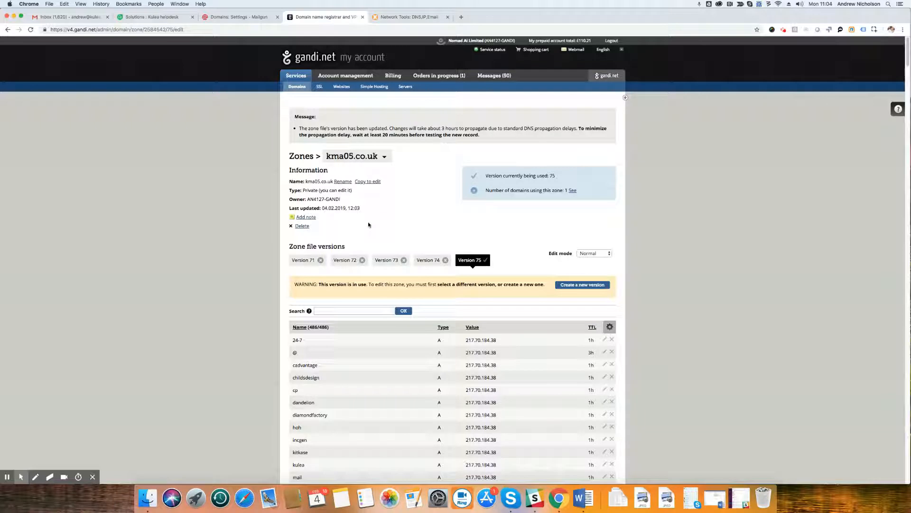
pyautogui.click(332, 310)
pyautogui.write('comms')
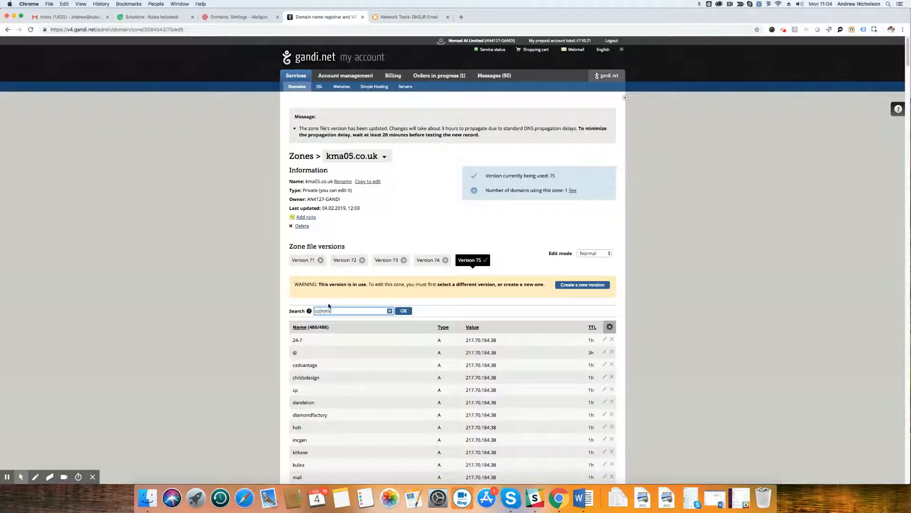
pyautogui.press('Return')
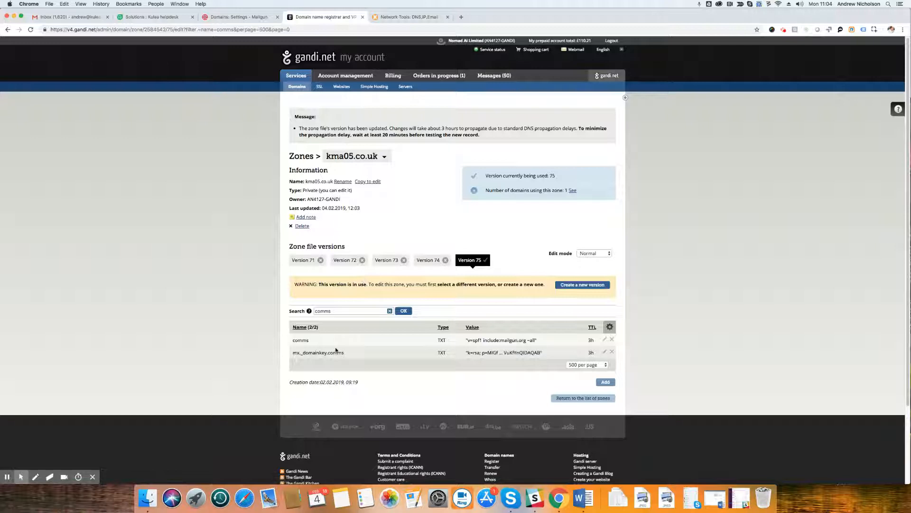
pyautogui.moveTo(345, 353); pyautogui.dragTo(292, 353)
pyautogui.press('super+c')
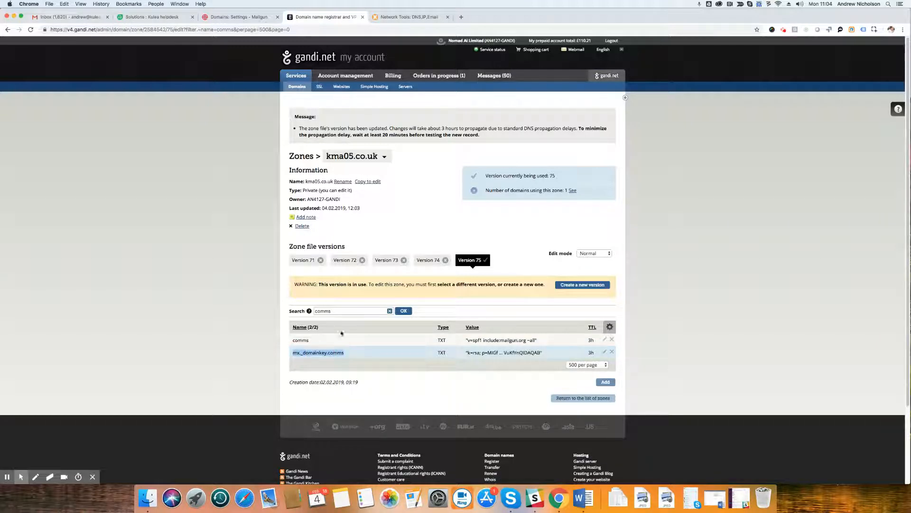
# Run a DKIM Lookup for "mx._domainkey.comms.kma05.co.uk" in MxToolbox and examine the returned key record.
pyautogui.click(383, 17)
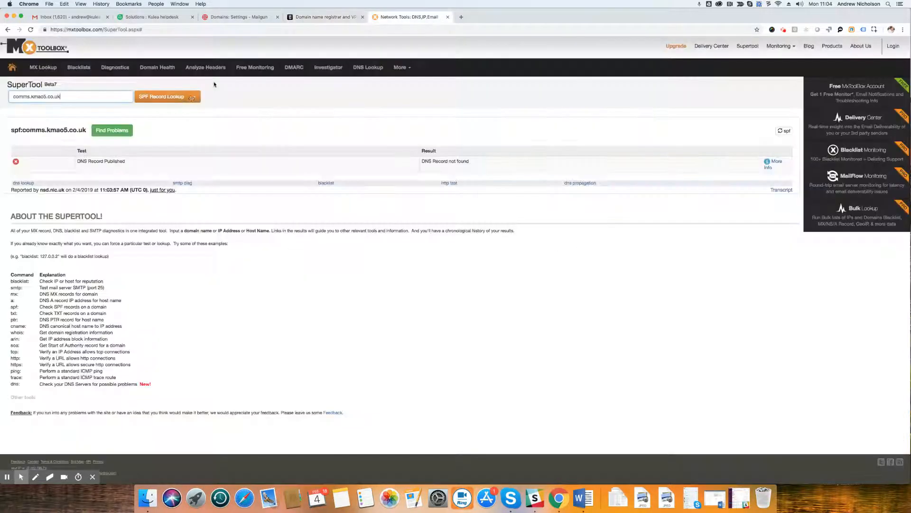
pyautogui.moveTo(63, 97); pyautogui.dragTo(8, 93)
pyautogui.press('super+v')
pyautogui.write('.kmao5.co')
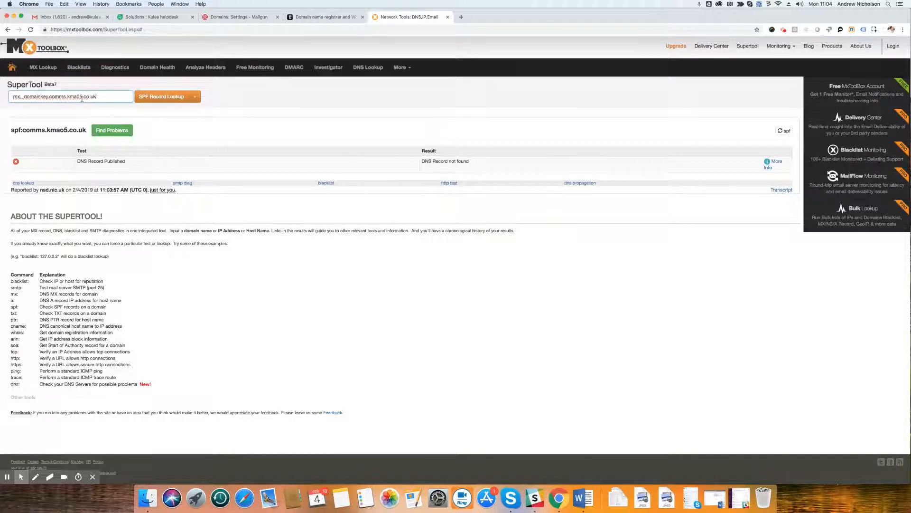
pyautogui.click(193, 98)
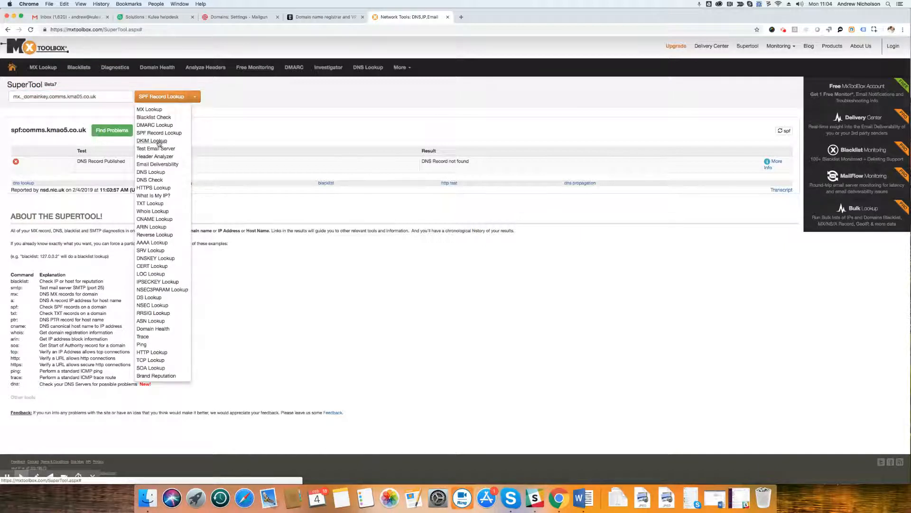
pyautogui.click(158, 141)
pyautogui.click(152, 97)
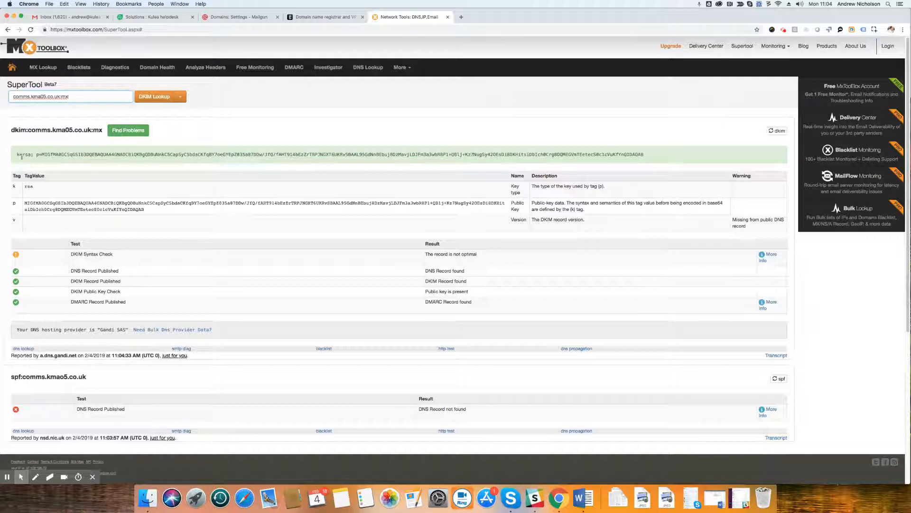
pyautogui.moveTo(64, 155); pyautogui.dragTo(254, 155)
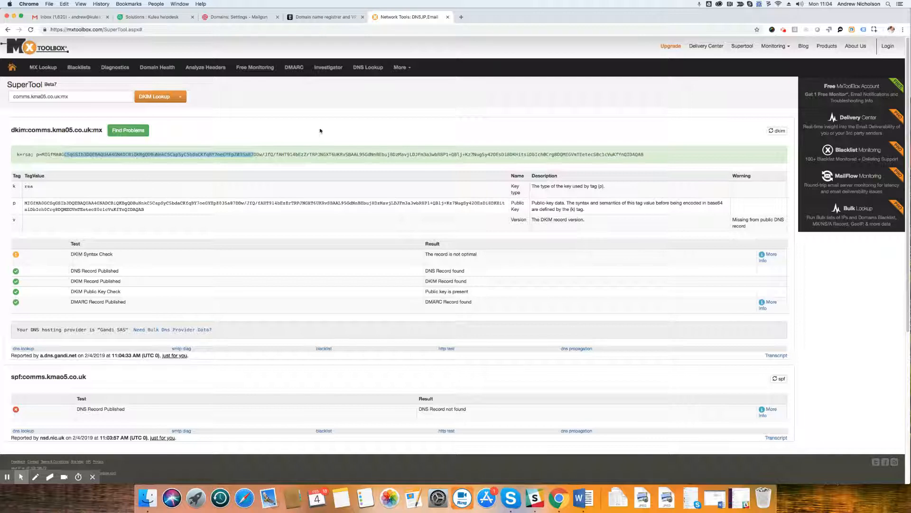
pyautogui.click(21, 155)
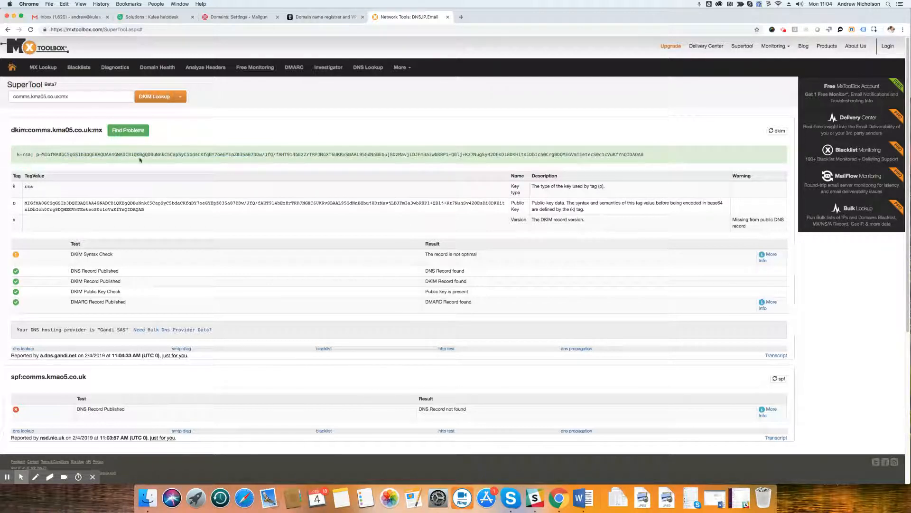